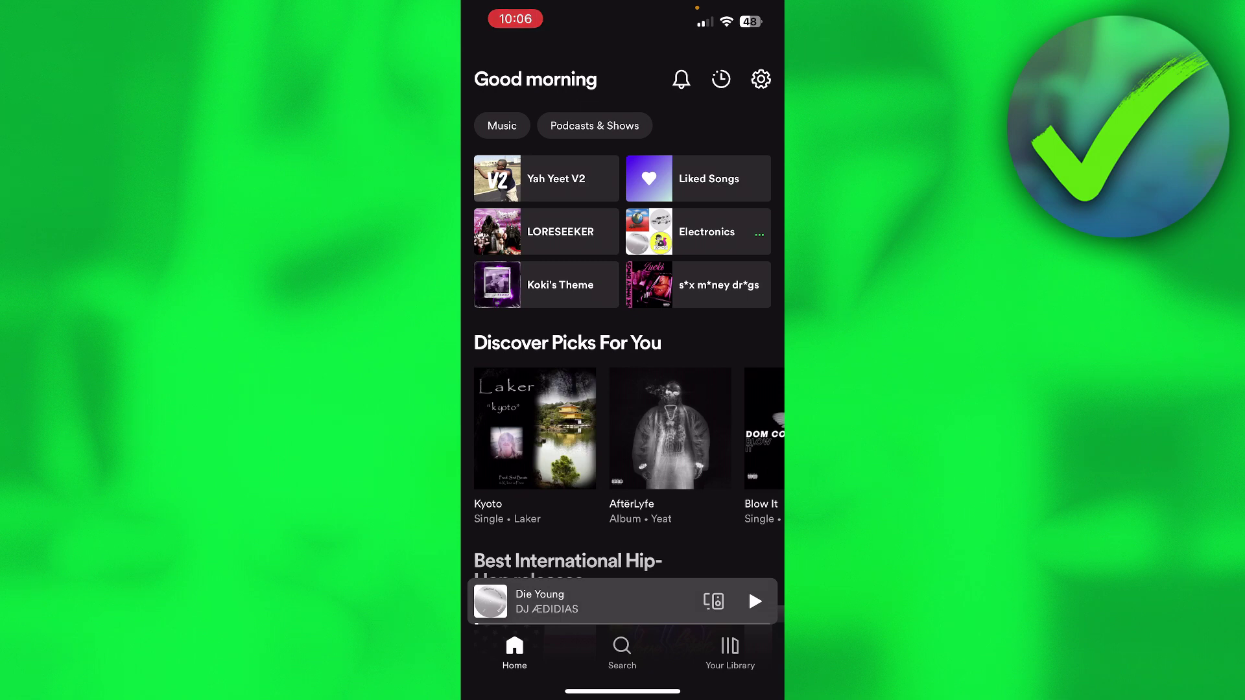
Open the Electronics playlist from its tile on the Home screen.
click(698, 233)
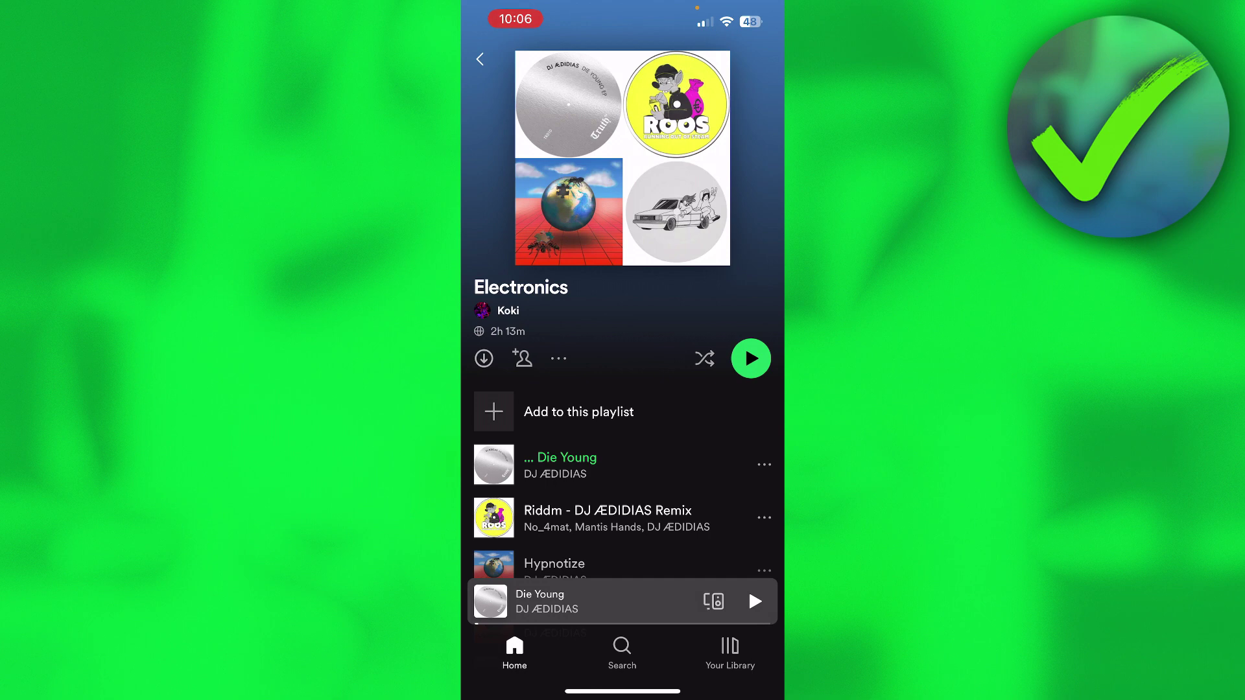
scroll(624, 438, down, 4)
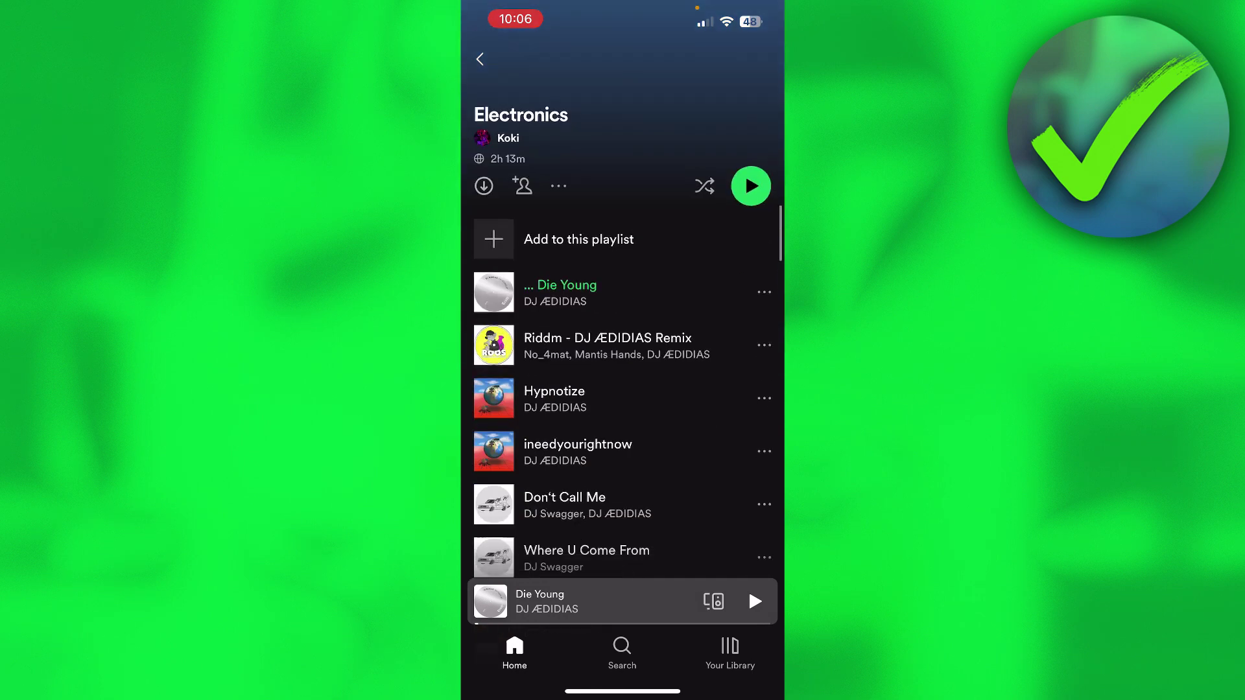
scroll(622, 389, down, 3)
scroll(623, 390, up, 6)
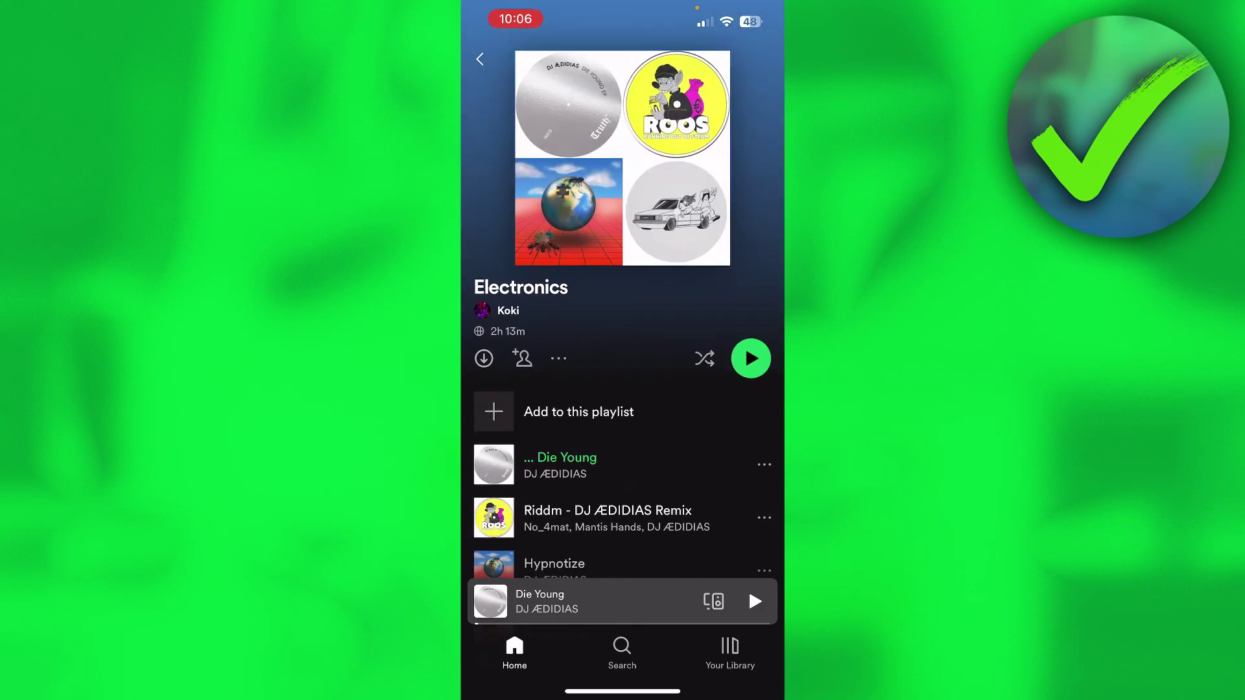
Switch the Electronics playlist's shuffle button over to Smart Shuffle.
click(704, 359)
Open Die Young's Now Playing view and its queue, then turn Smart Shuffle off there.
click(584, 601)
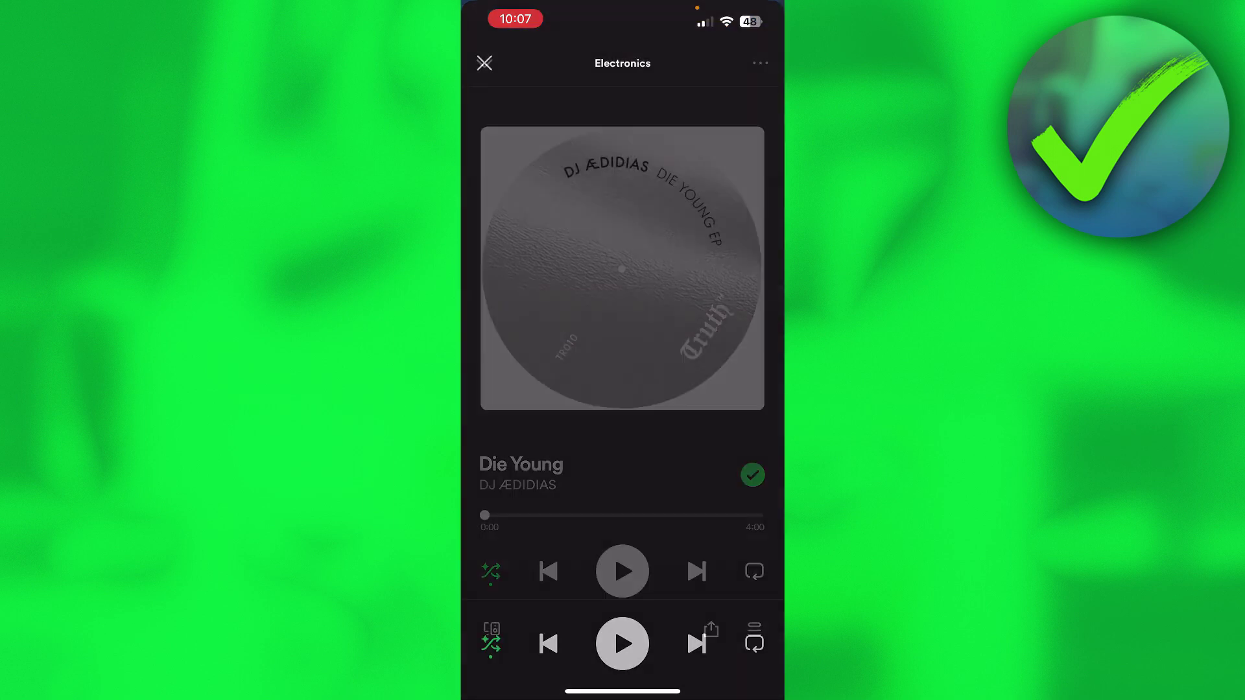
click(754, 642)
scroll(623, 389, down, 8)
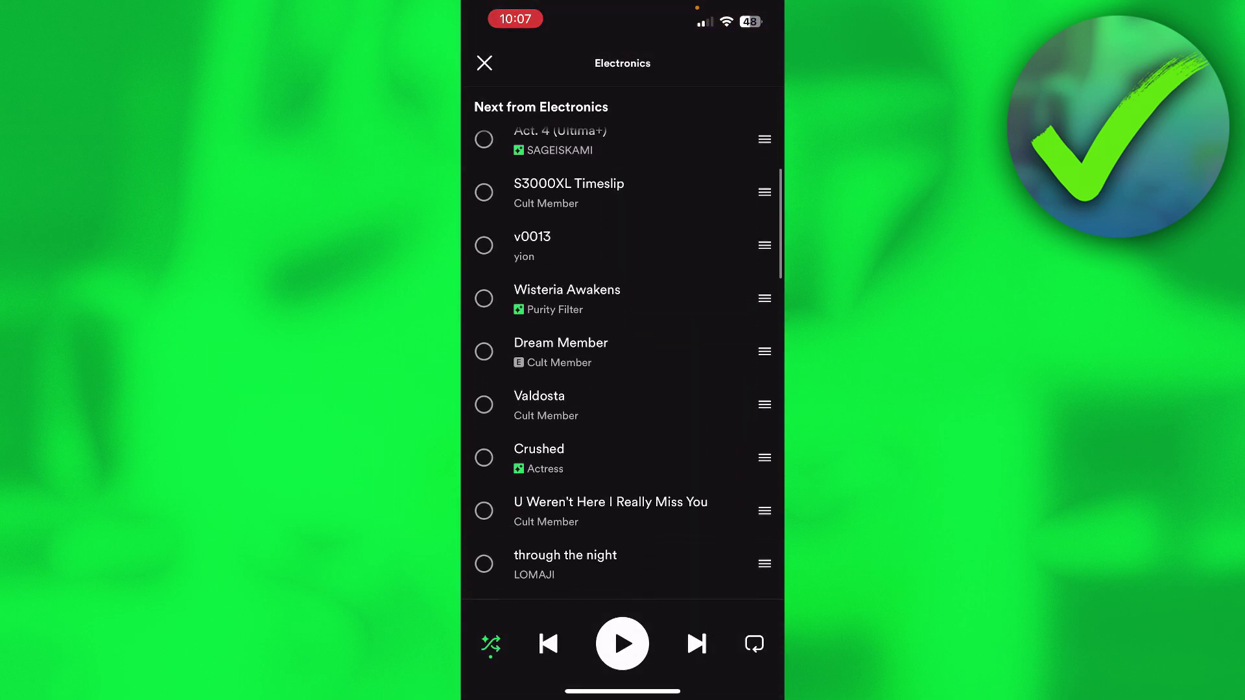
scroll(622, 389, down, 2)
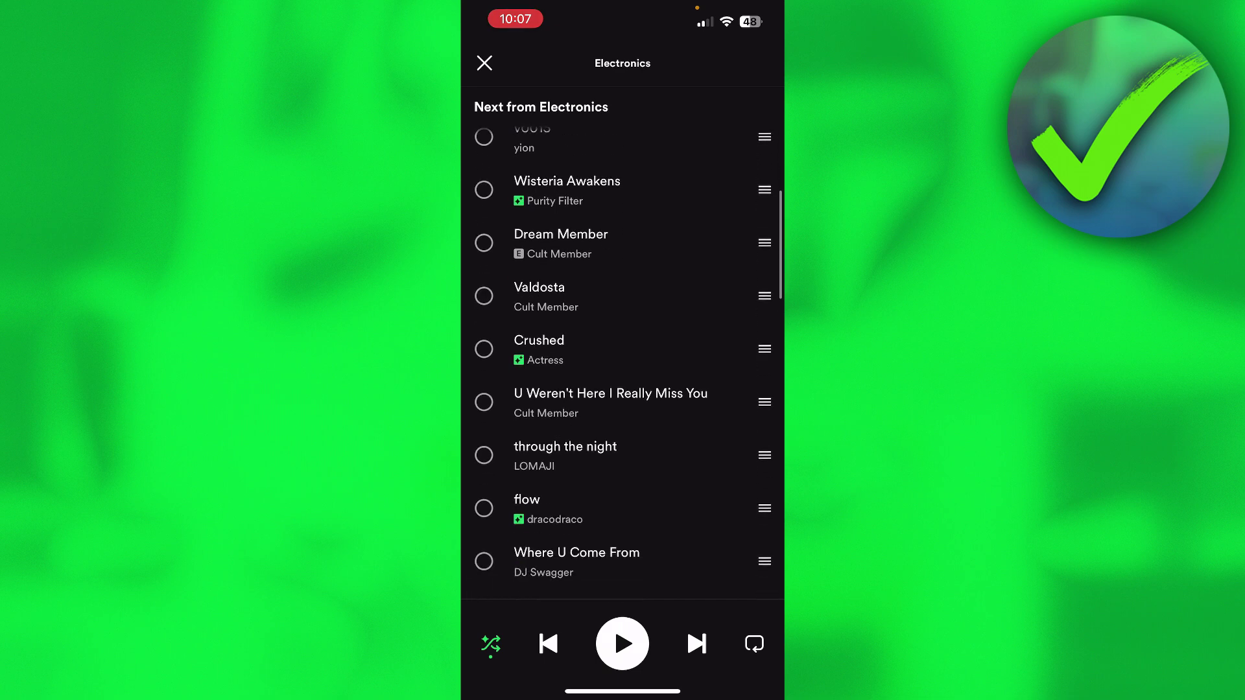
scroll(623, 389, down, 2)
scroll(623, 389, down, 1)
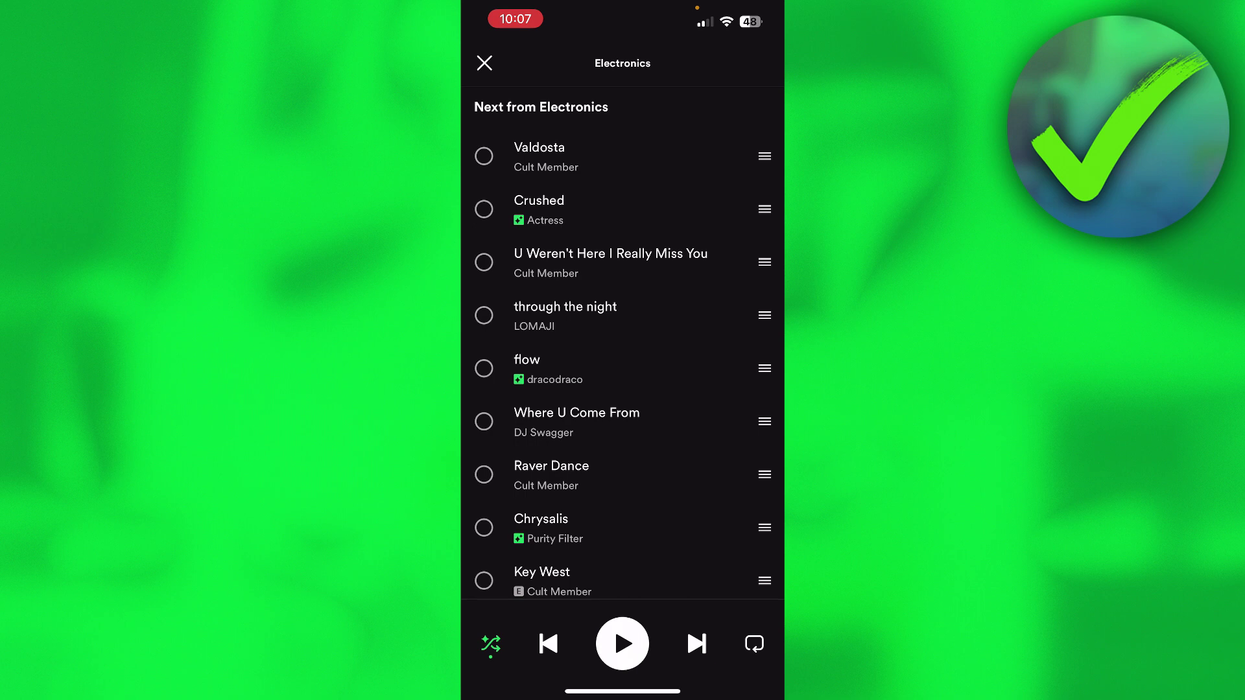
scroll(624, 389, down, 4)
scroll(622, 390, down, 4)
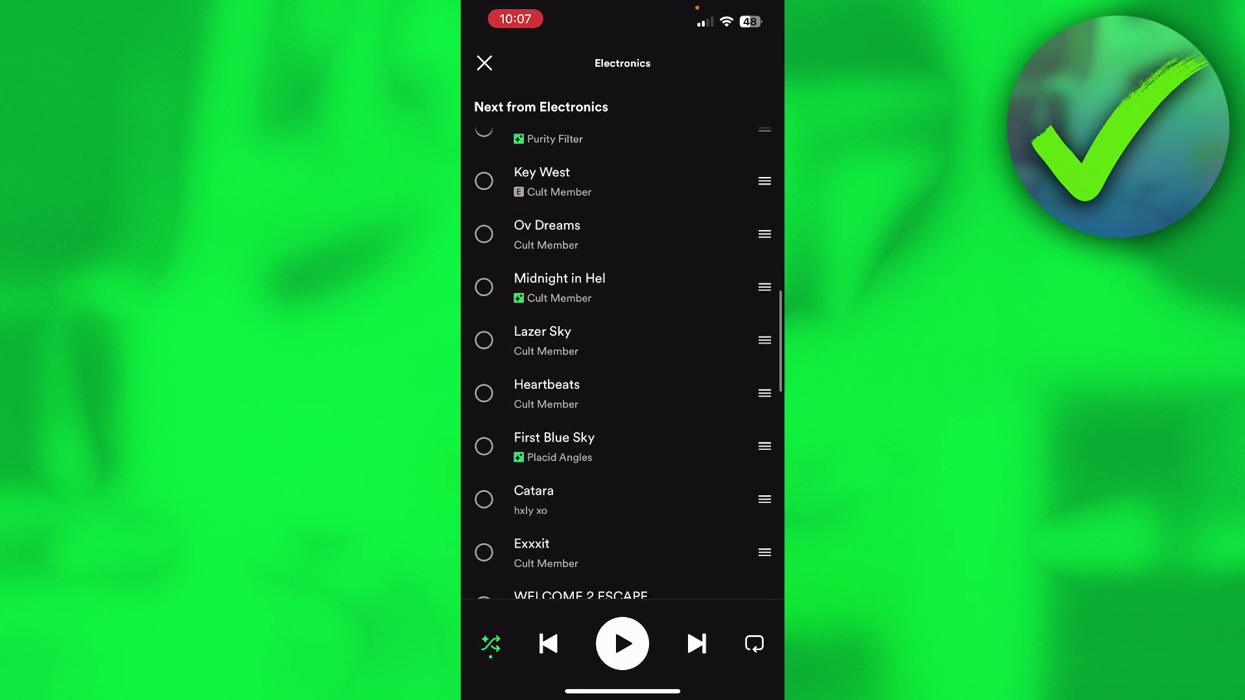
scroll(622, 389, down, 4)
scroll(622, 389, down, 3)
scroll(624, 390, up, 4)
scroll(622, 389, up, 4)
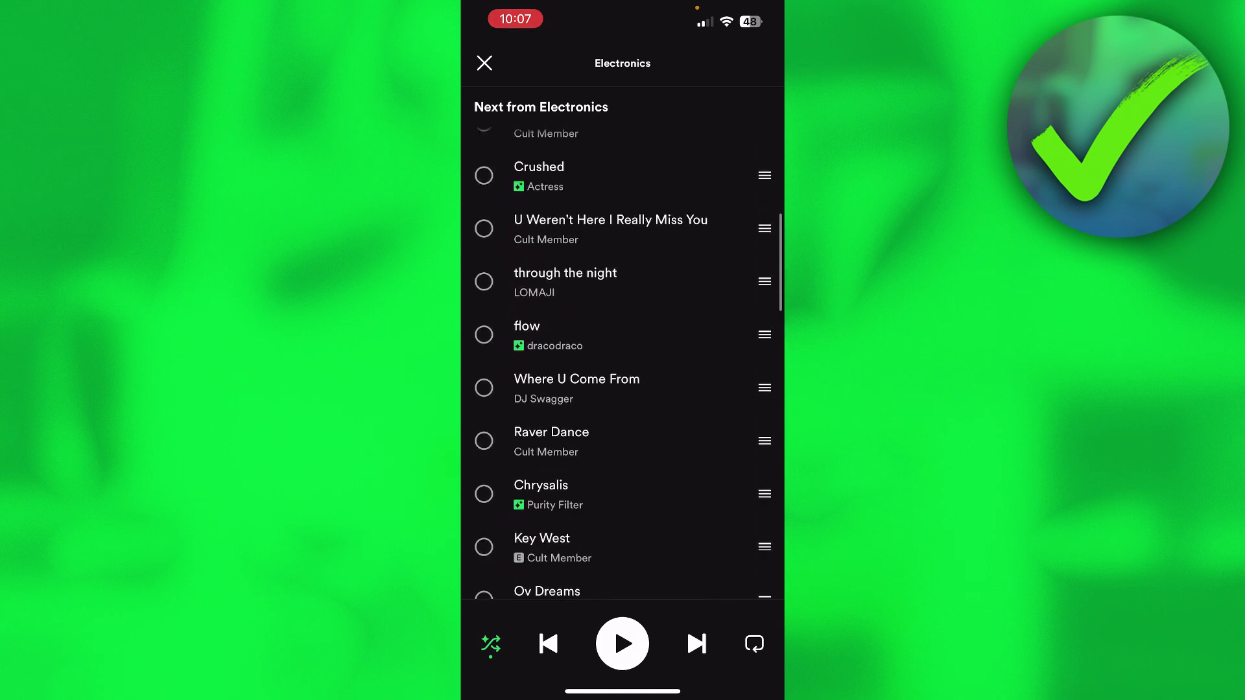
scroll(623, 390, up, 4)
scroll(624, 389, up, 4)
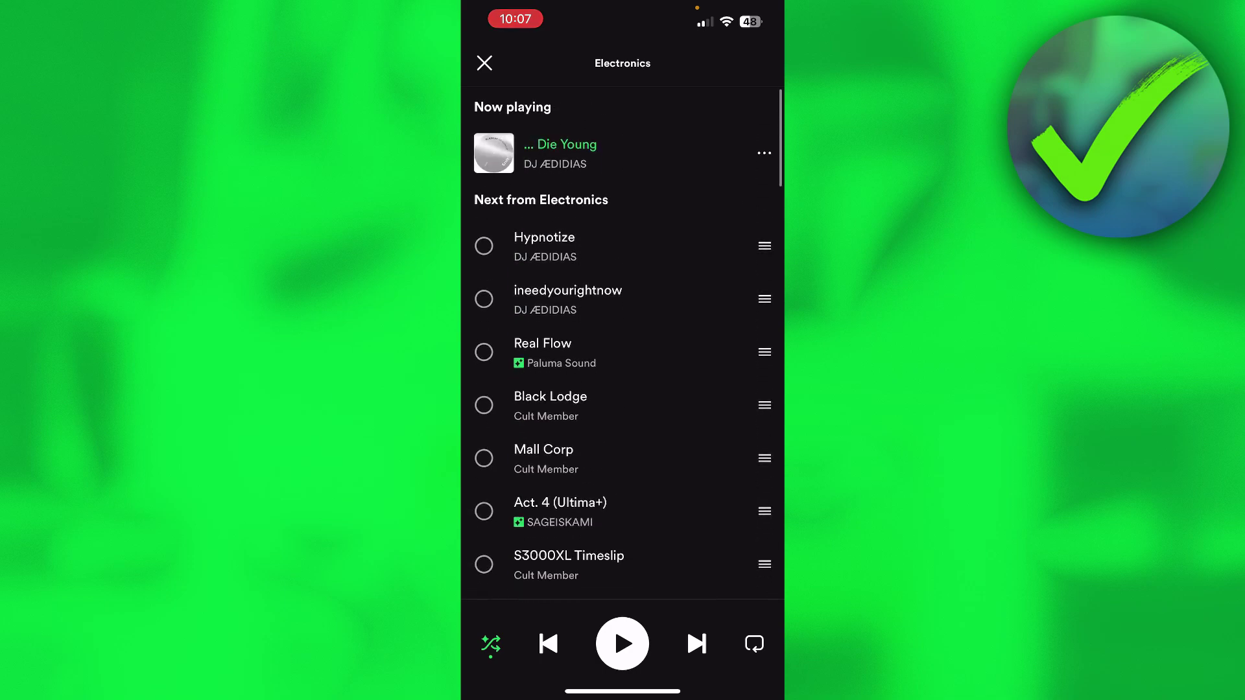
click(491, 645)
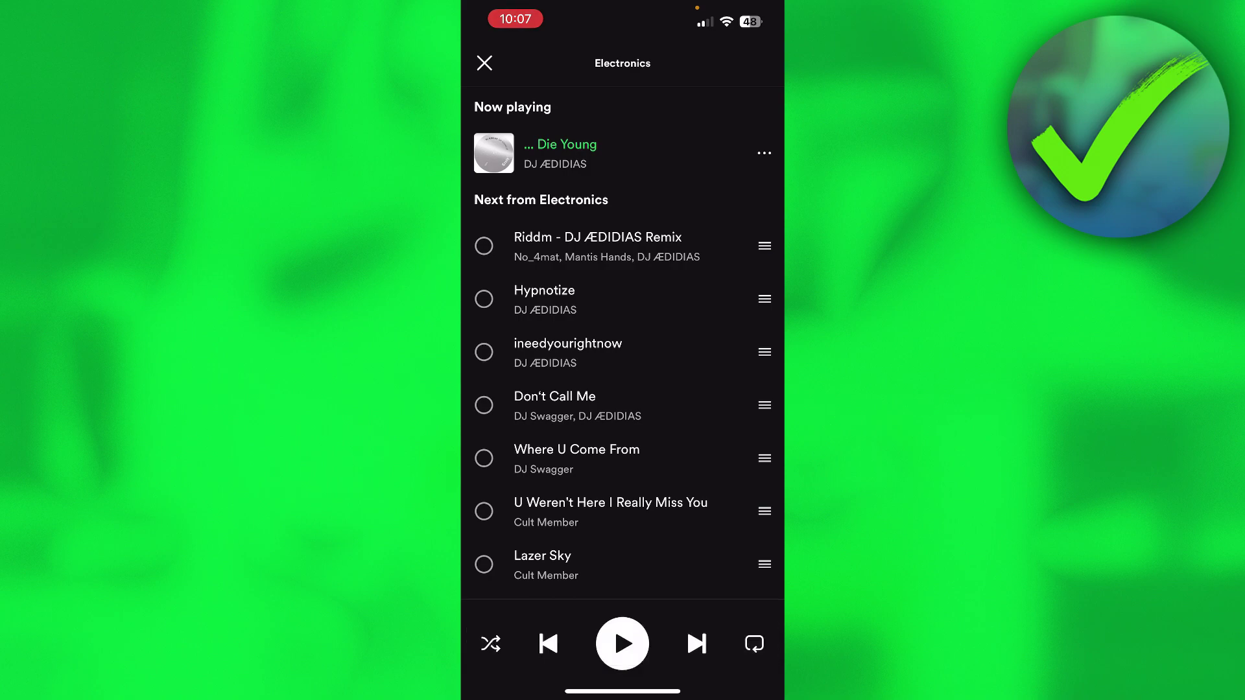
Cycle the queue's shuffle modes, return to the playlist, and turn Smart Shuffle off there.
click(490, 644)
scroll(622, 390, down, 10)
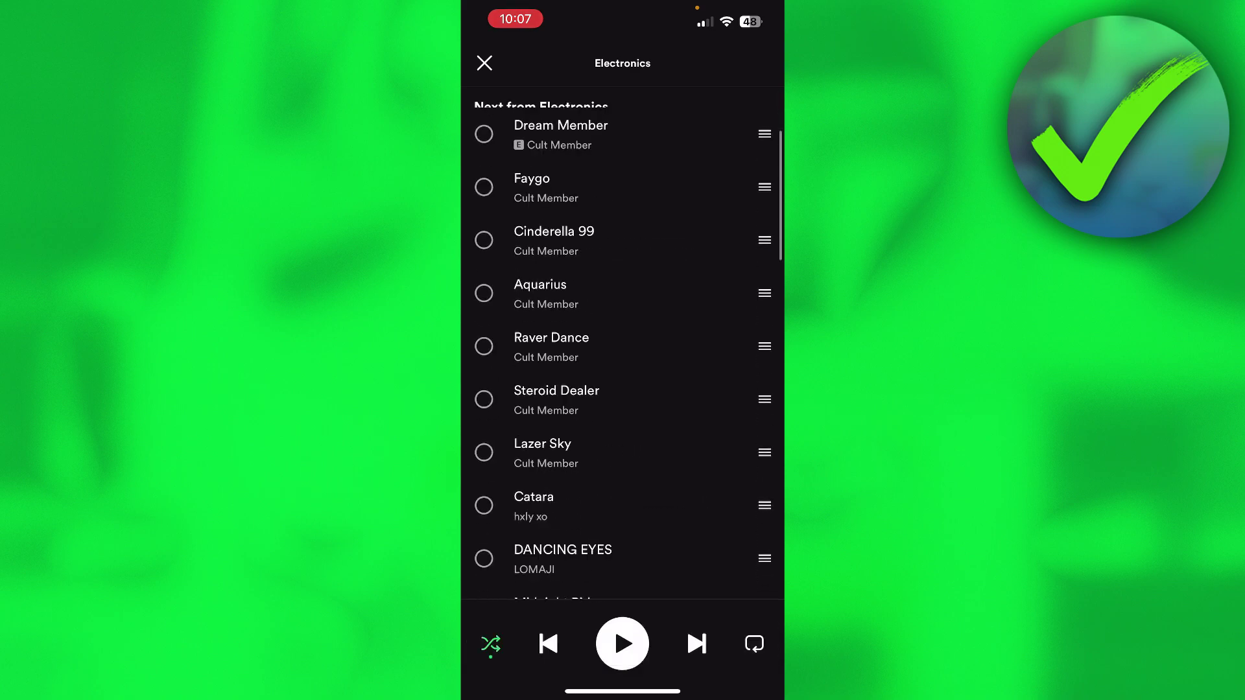
scroll(623, 389, up, 8)
scroll(624, 389, up, 5)
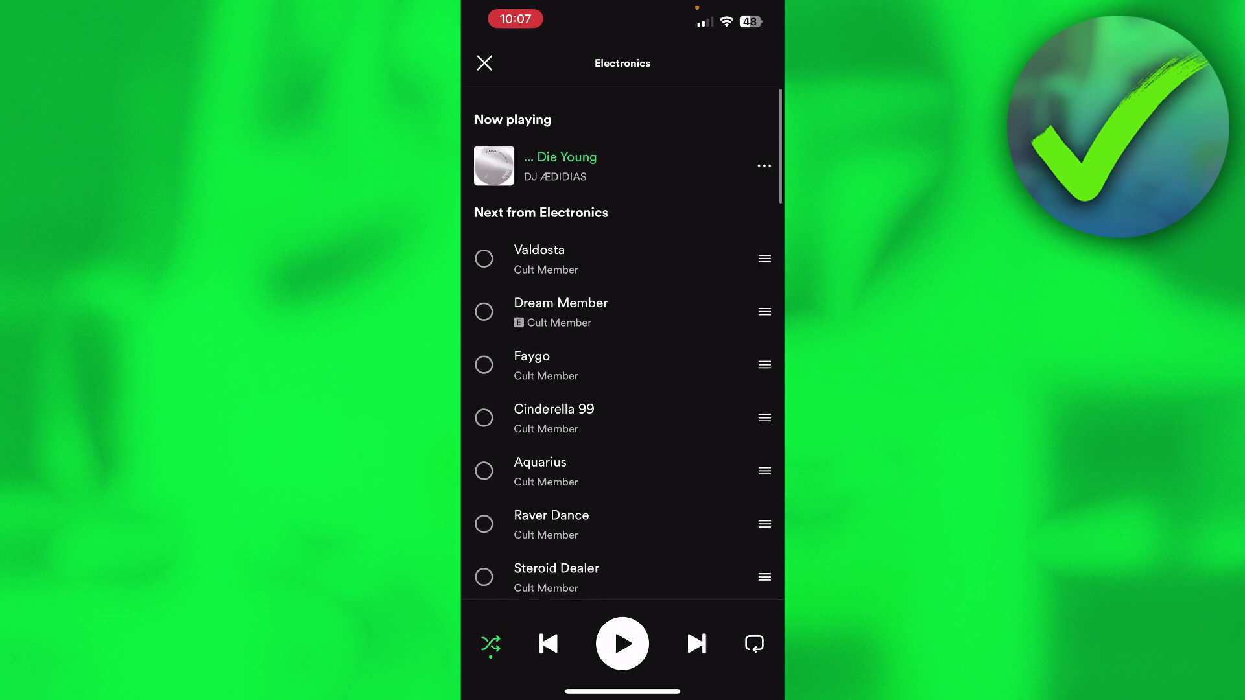
click(490, 644)
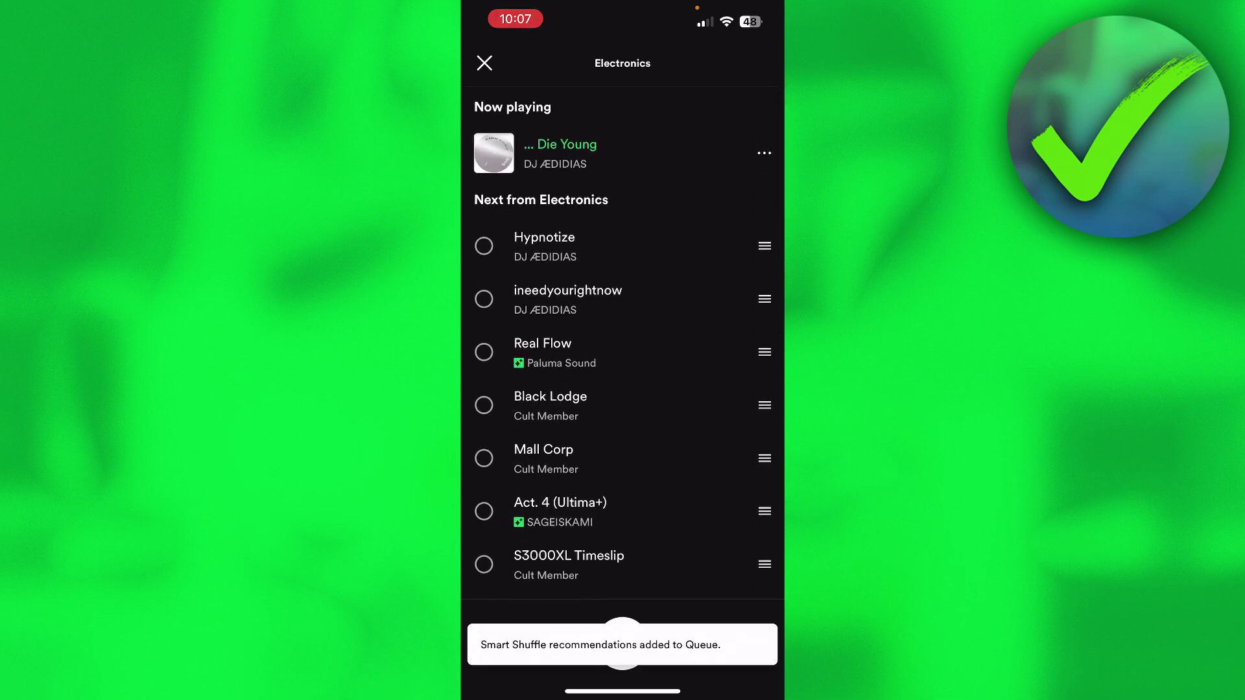
scroll(623, 389, down, 3)
scroll(623, 389, down, 3)
scroll(623, 389, down, 2)
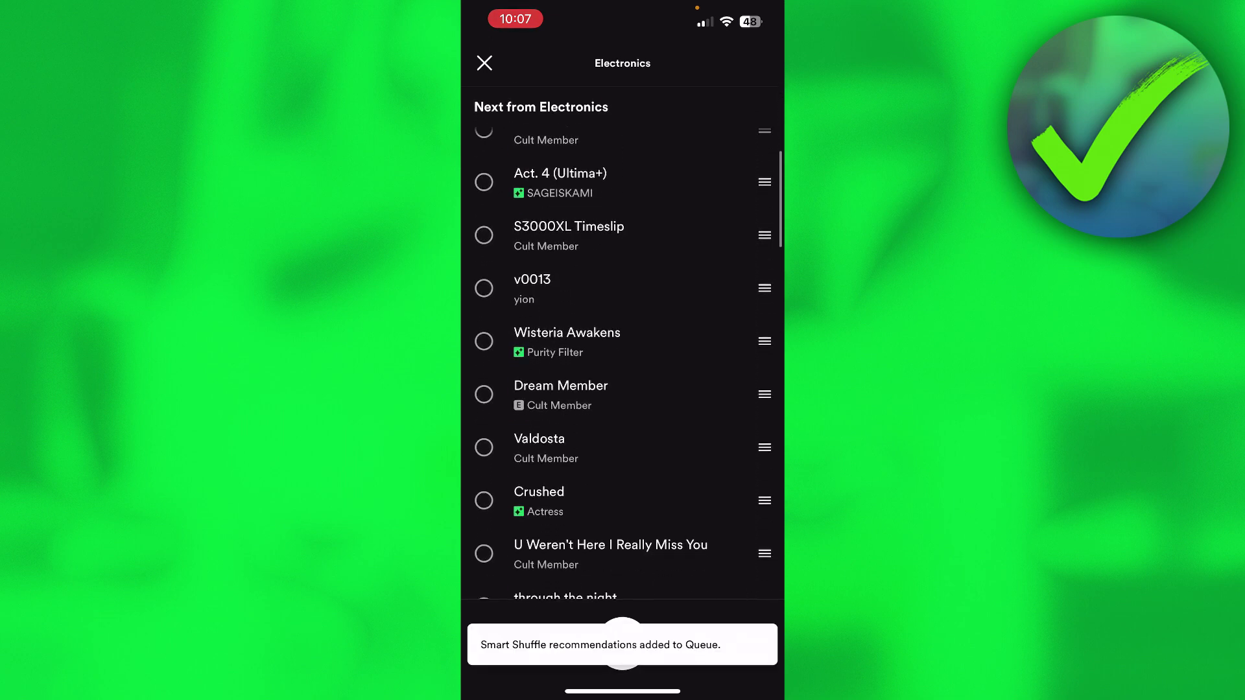
scroll(622, 389, down, 2)
scroll(623, 390, down, 3)
scroll(622, 389, down, 1)
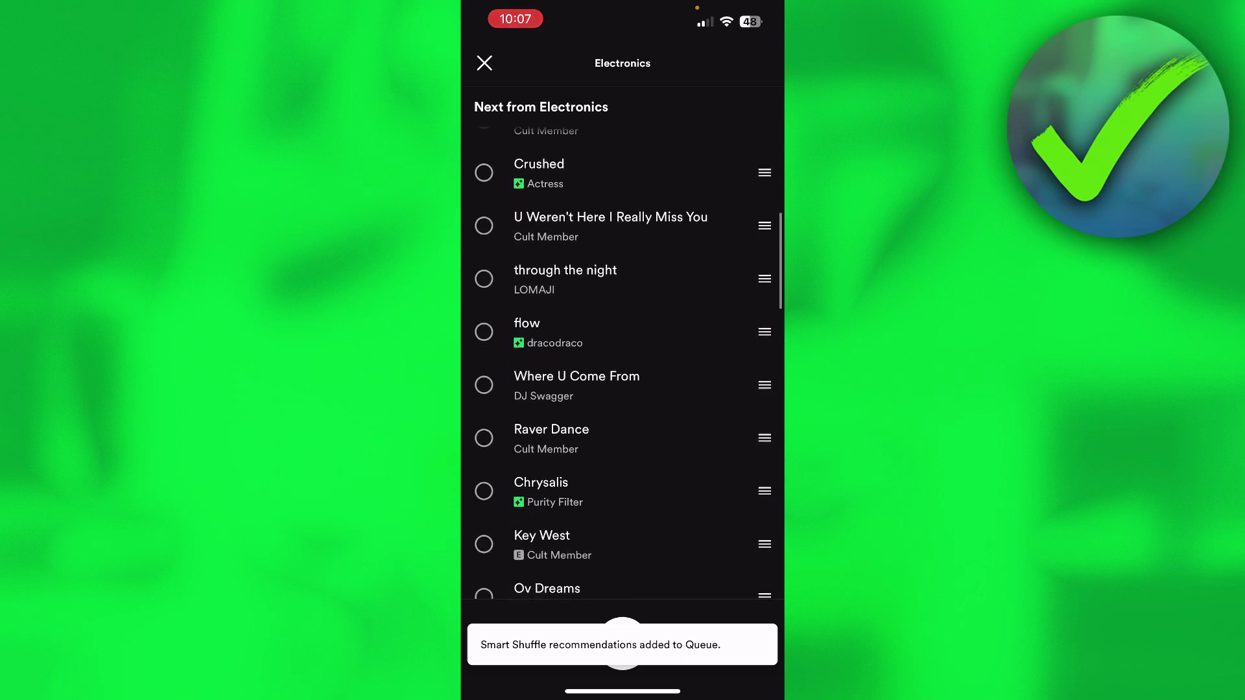
click(485, 63)
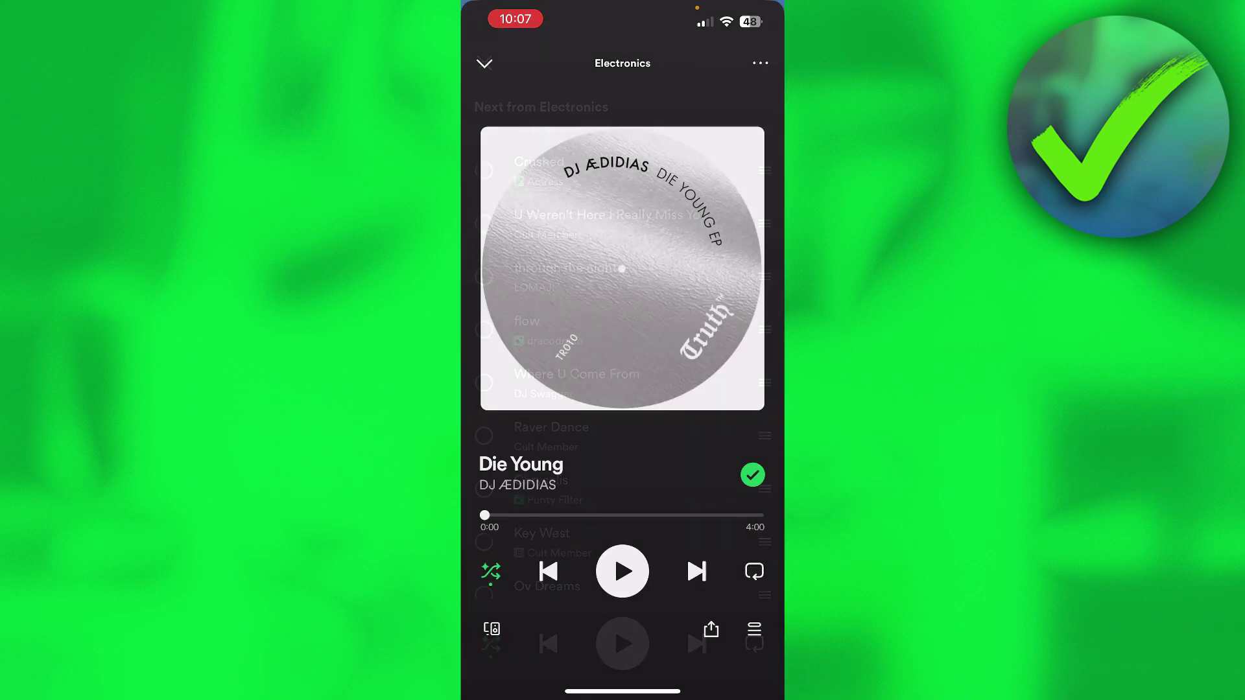
click(484, 63)
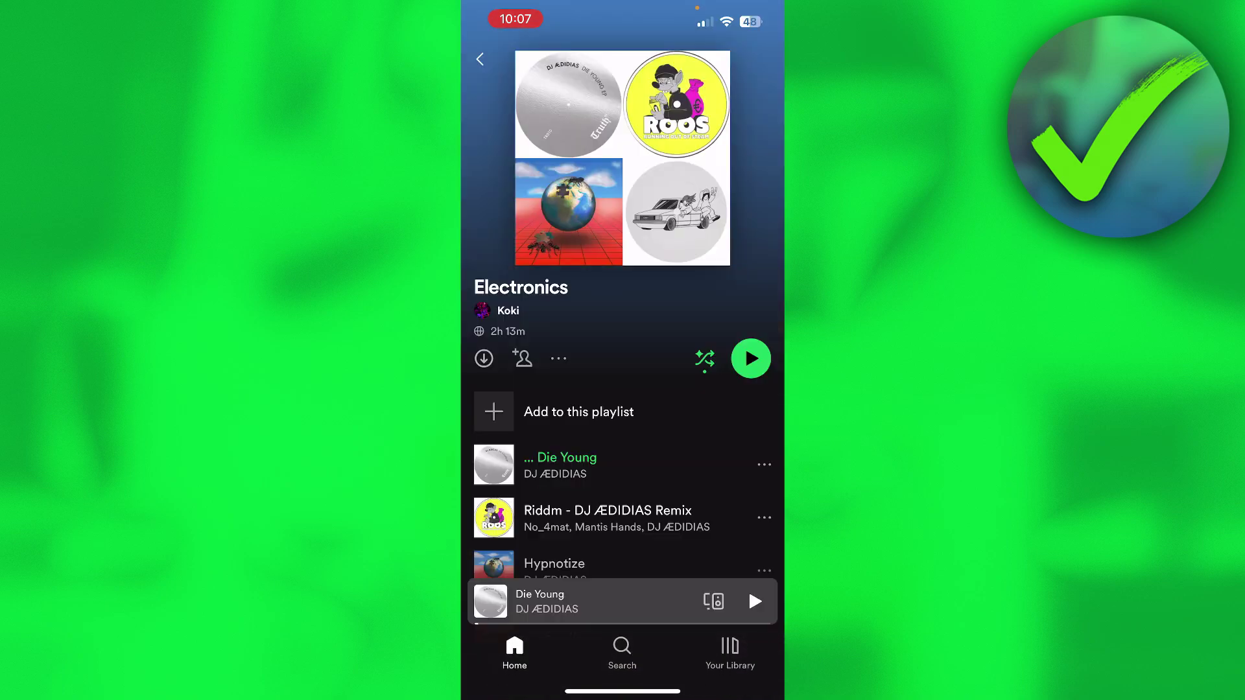
click(704, 358)
scroll(623, 438, down, 10)
scroll(623, 438, down, 5)
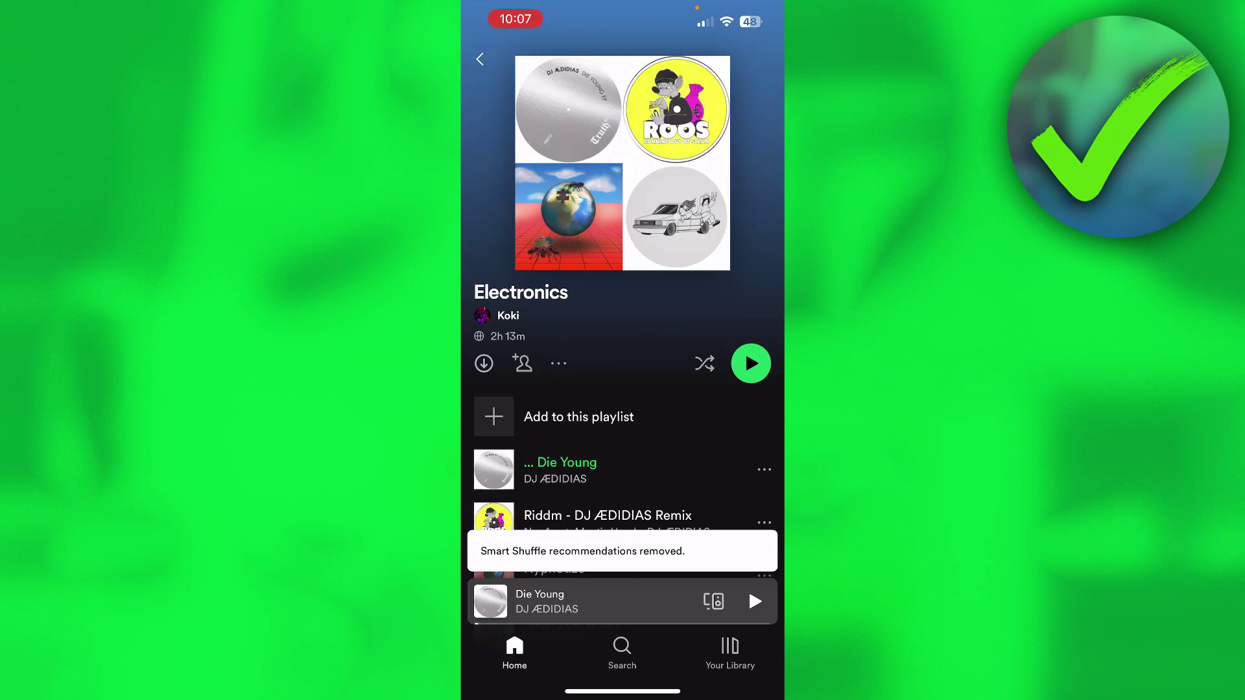
scroll(623, 341, up, 3)
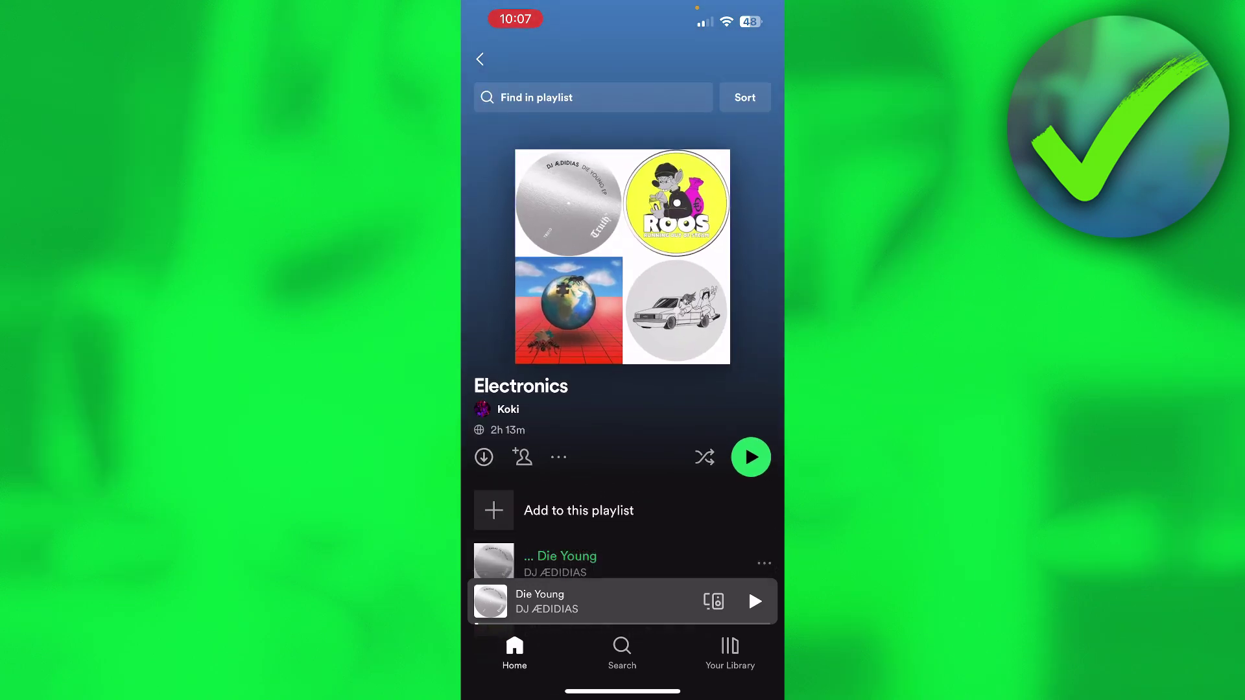